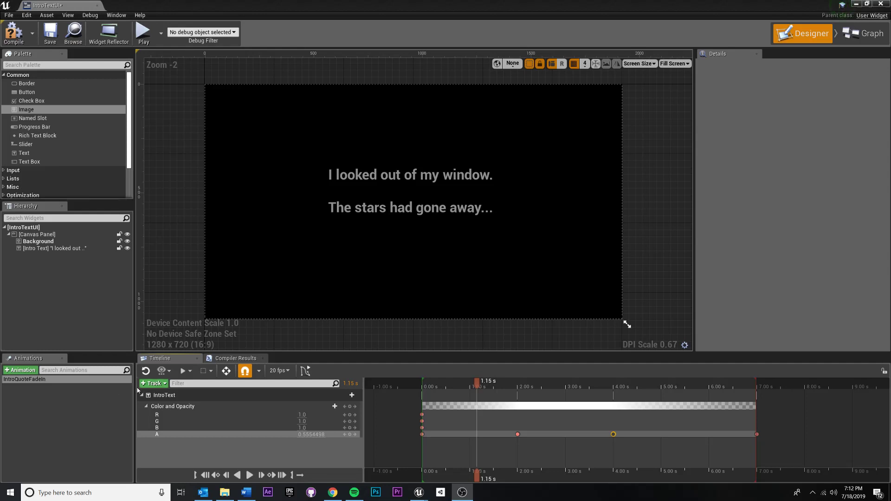
- Scrub the timeline to preview the intro text fading in, then rewind to the start
{"action": "left_click_drag", "start_coordinate": [476, 381], "coordinate": [584, 370]}
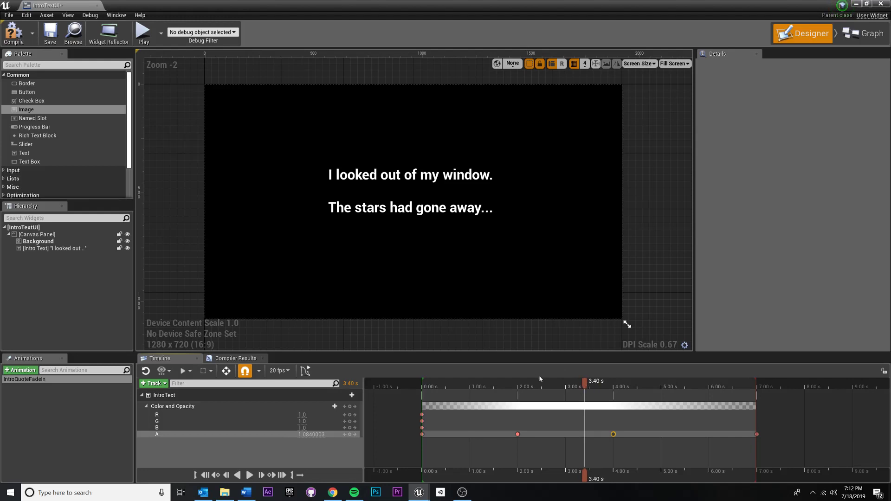
{"action": "left_click", "coordinate": [601, 218]}
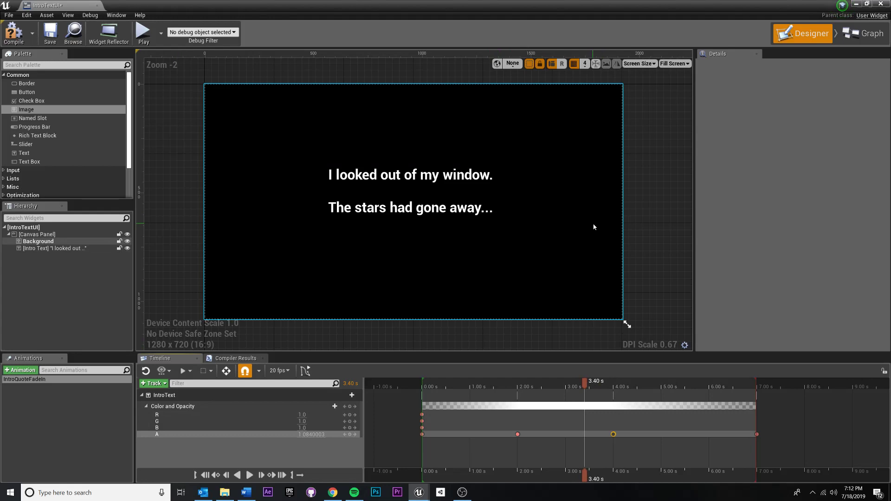
{"action": "left_click", "coordinate": [594, 335]}
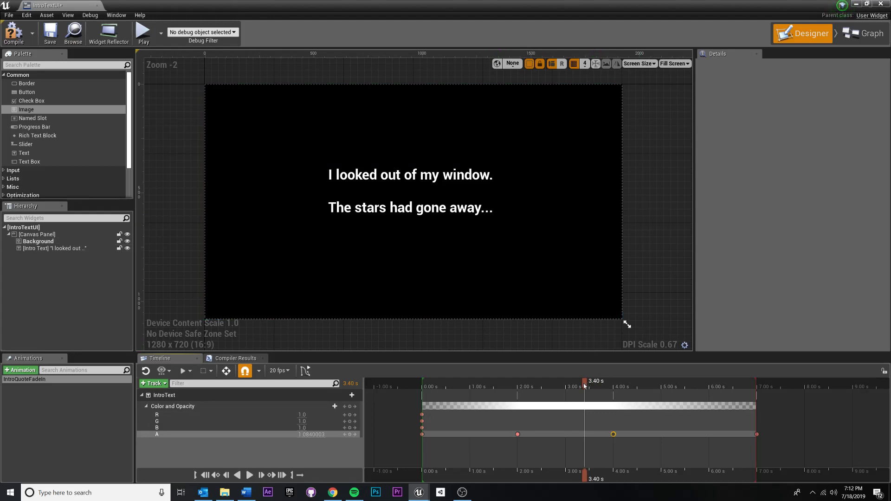
{"action": "mouse_move", "coordinate": [584, 386]}
{"action": "left_mouse_down"}
{"action": "mouse_move", "coordinate": [619, 386]}
{"action": "mouse_move", "coordinate": [591, 385]}
{"action": "left_mouse_up"}
{"action": "left_click_drag", "start_coordinate": [593, 387], "coordinate": [421, 387]}
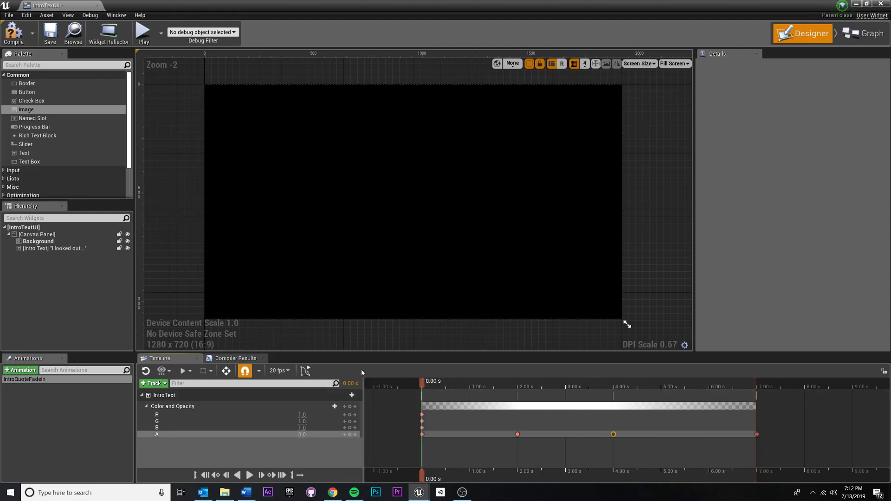
- Collapse the IntroText track, reselect IntroQuoteFadeIn, and dismiss the add-track list unused
{"action": "left_click", "coordinate": [141, 396]}
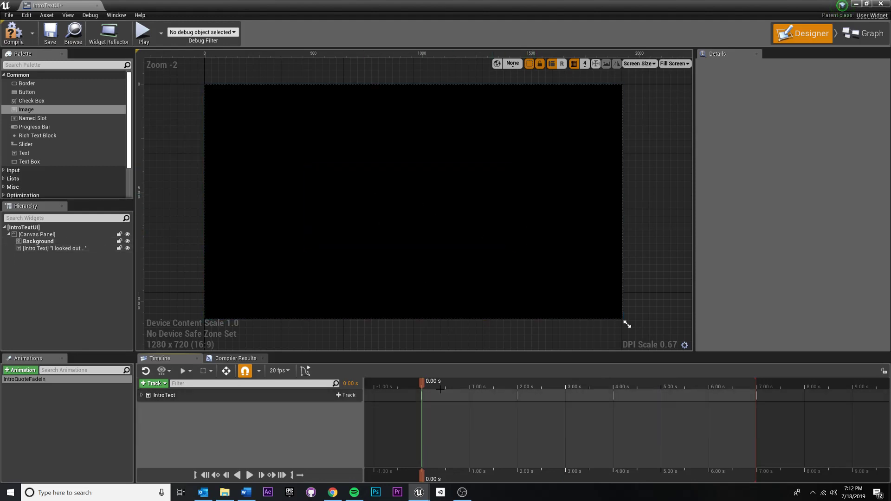
{"action": "left_click_drag", "start_coordinate": [440, 389], "coordinate": [500, 387]}
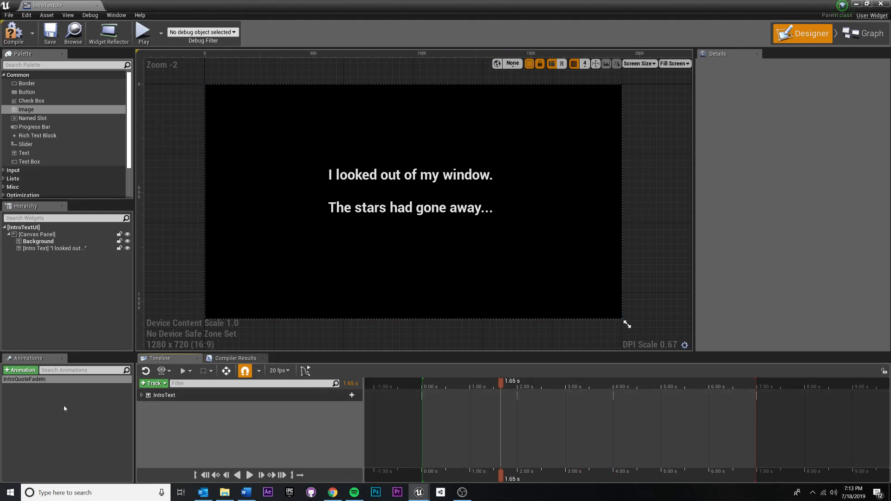
{"action": "left_click", "coordinate": [36, 379]}
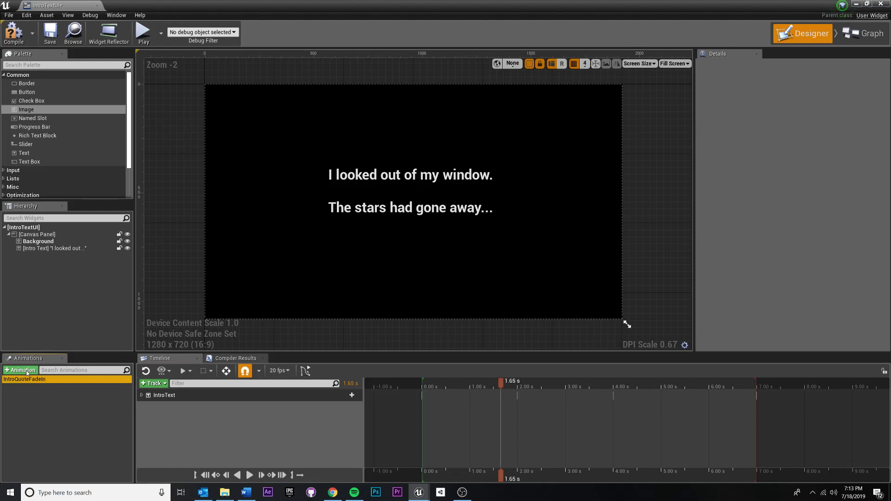
{"action": "left_click", "coordinate": [30, 388]}
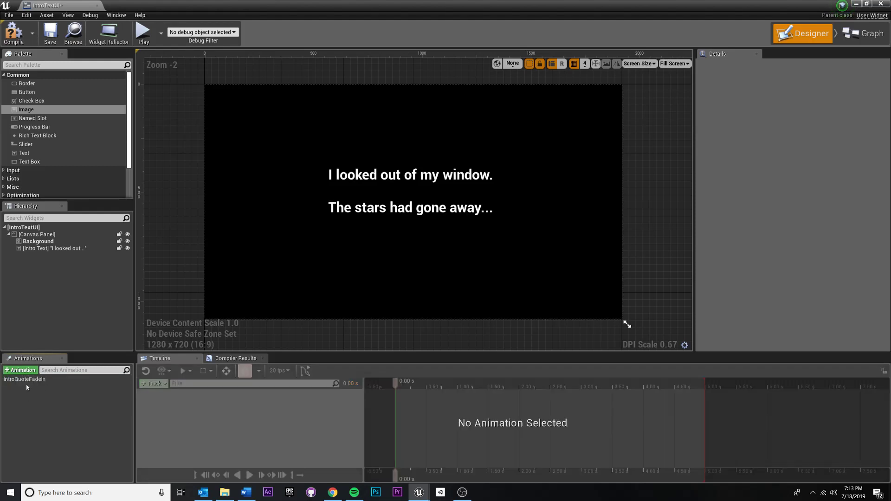
{"action": "left_click", "coordinate": [29, 381]}
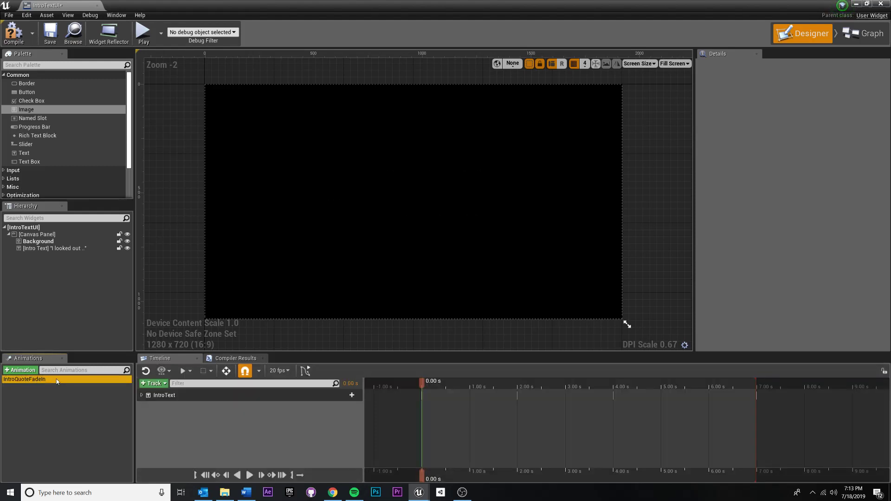
{"action": "left_click", "coordinate": [164, 385]}
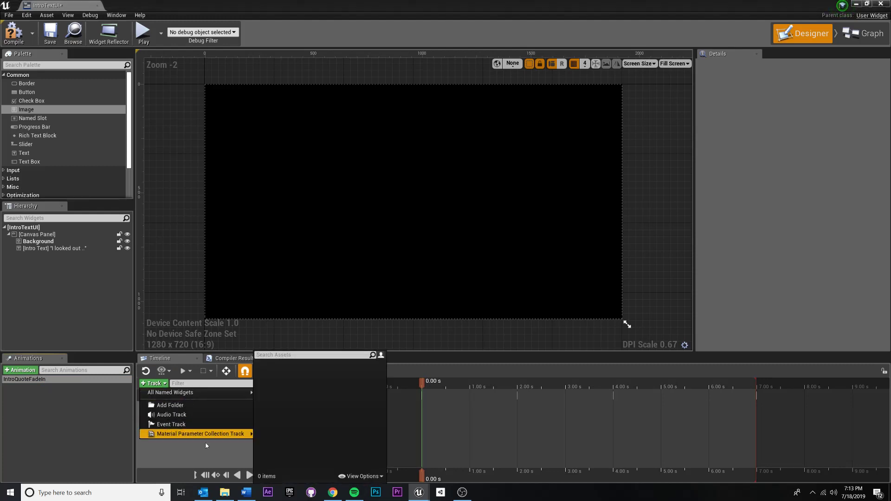
{"action": "left_click", "coordinate": [192, 460]}
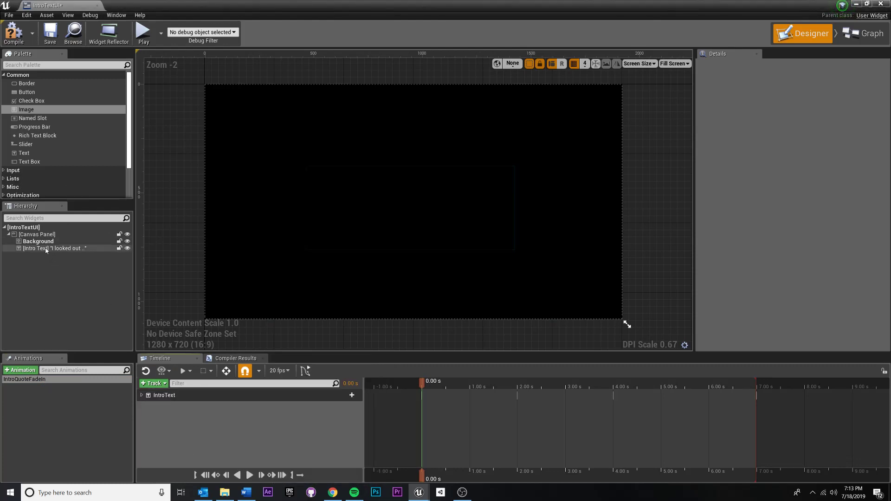
- Add Background as a track in IntroQuoteFadeIn and bring up its animatable properties
{"action": "left_click", "coordinate": [56, 242]}
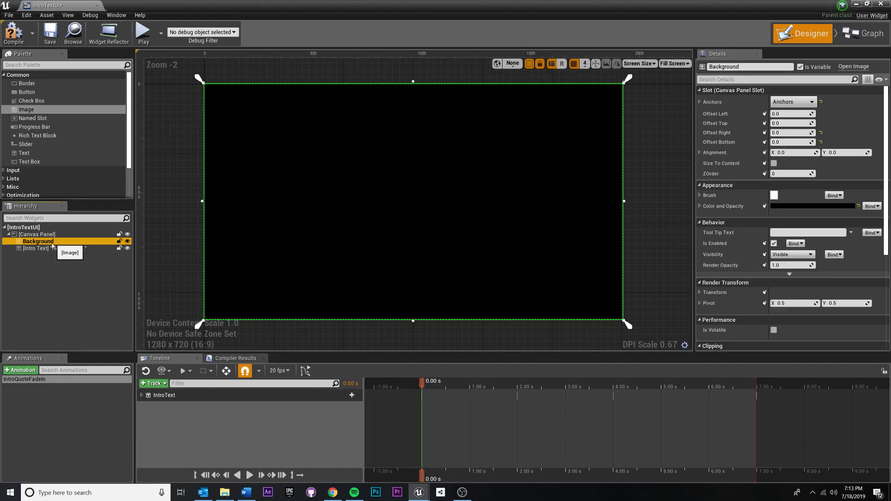
{"action": "left_click", "coordinate": [164, 384]}
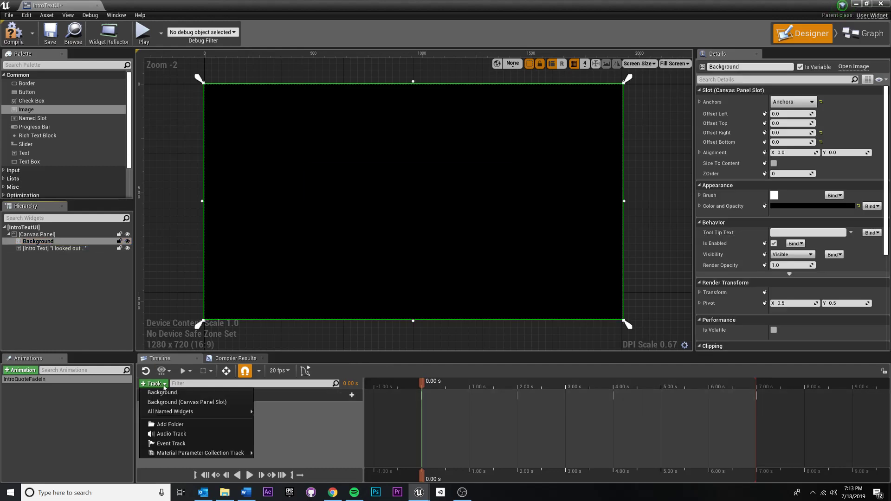
{"action": "left_click", "coordinate": [196, 393]}
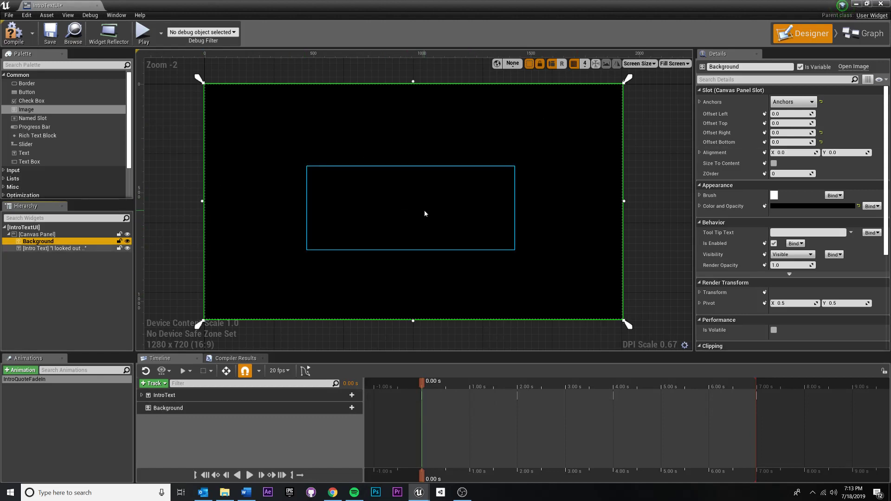
{"action": "left_click", "coordinate": [270, 409]}
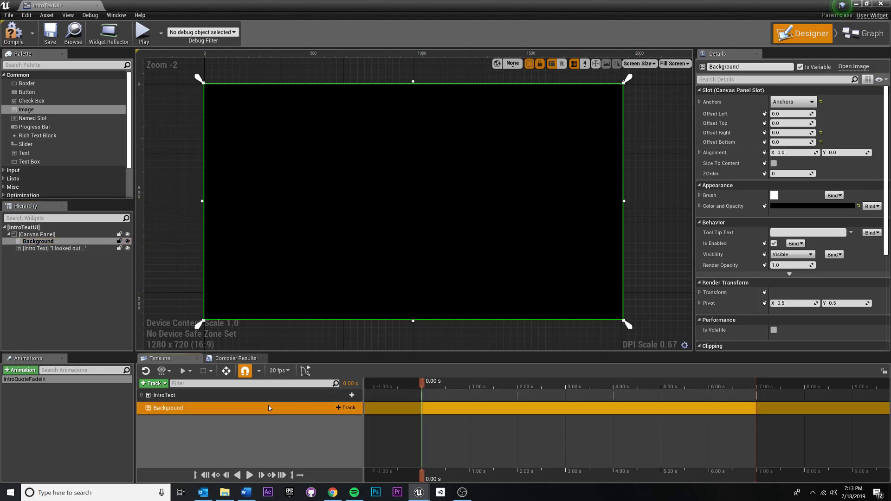
{"action": "left_click", "coordinate": [348, 409]}
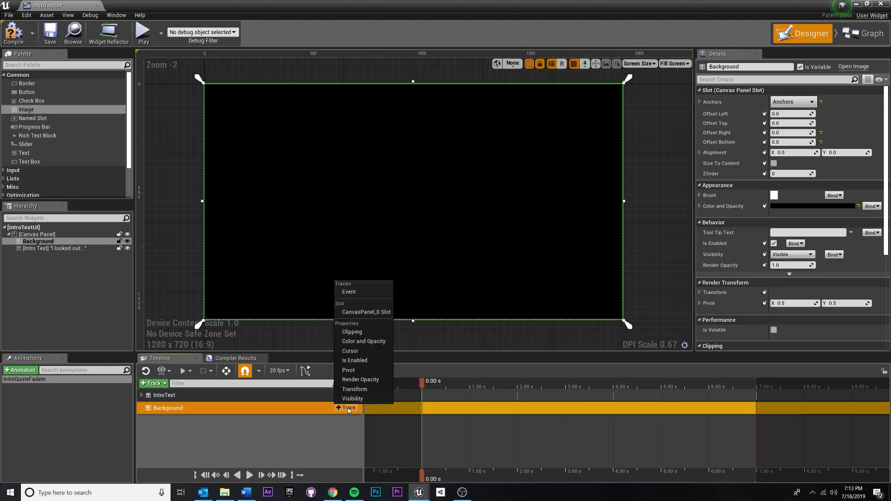
- Add a Color and Opacity track to Background and expand its R, G, B, A channels
{"action": "left_click", "coordinate": [364, 341]}
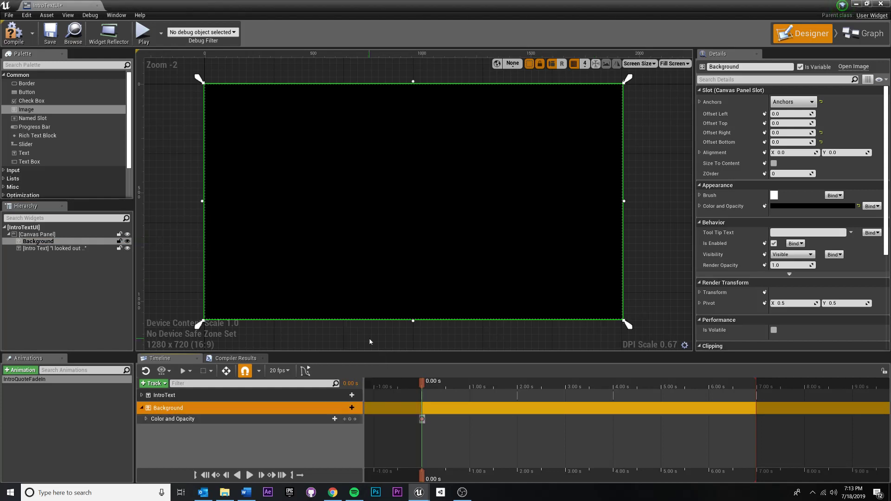
{"action": "left_click", "coordinate": [147, 419]}
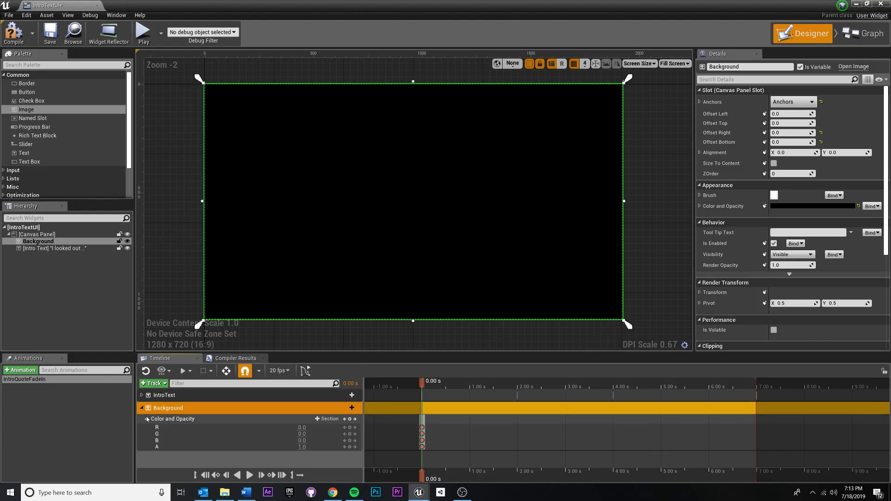
{"action": "mouse_move", "coordinate": [422, 386]}
{"action": "left_mouse_down"}
{"action": "mouse_move", "coordinate": [526, 387]}
{"action": "mouse_move", "coordinate": [413, 394]}
{"action": "mouse_move", "coordinate": [460, 382]}
{"action": "mouse_move", "coordinate": [640, 382]}
{"action": "mouse_move", "coordinate": [497, 381]}
{"action": "mouse_move", "coordinate": [570, 379]}
{"action": "mouse_move", "coordinate": [524, 380]}
{"action": "left_mouse_up"}
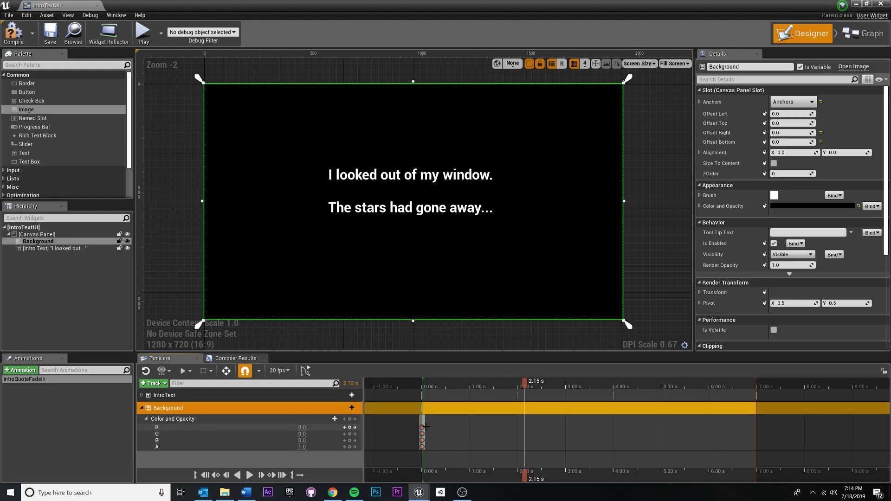
{"action": "mouse_move", "coordinate": [422, 427]}
{"action": "left_mouse_down"}
{"action": "mouse_move", "coordinate": [443, 428]}
{"action": "mouse_move", "coordinate": [424, 427]}
{"action": "mouse_move", "coordinate": [425, 442]}
{"action": "left_mouse_up"}
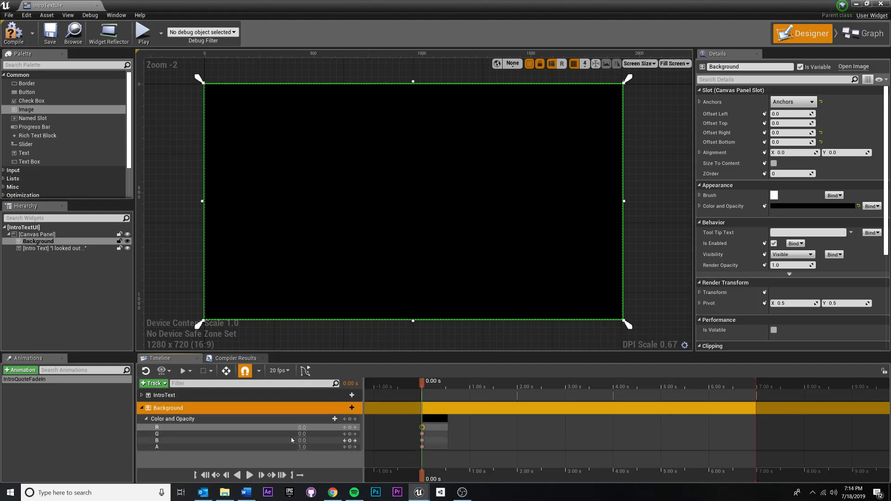
- Scrub the timeline to preview the intro text fading in up to about 4.65 s
{"action": "mouse_move", "coordinate": [423, 382]}
{"action": "left_mouse_down"}
{"action": "mouse_move", "coordinate": [513, 381]}
{"action": "mouse_move", "coordinate": [422, 382]}
{"action": "left_mouse_up"}
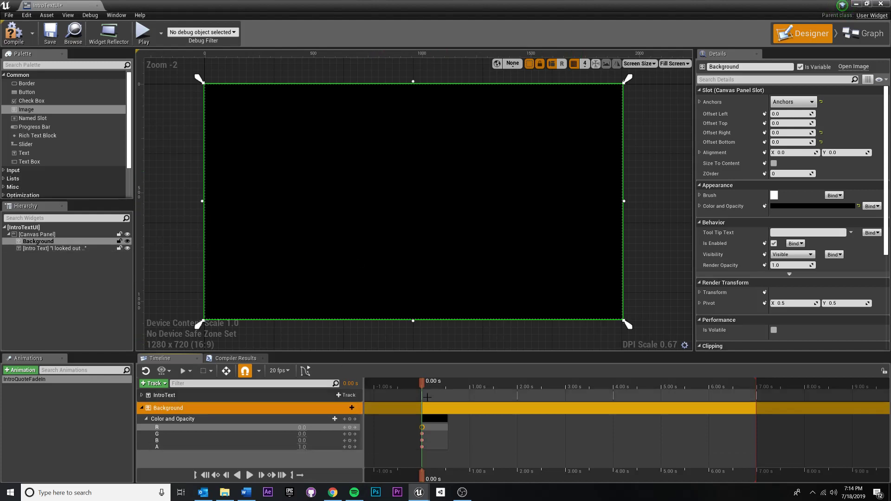
{"action": "left_click_drag", "start_coordinate": [422, 382], "coordinate": [591, 381]}
{"action": "key", "text": "Up"}
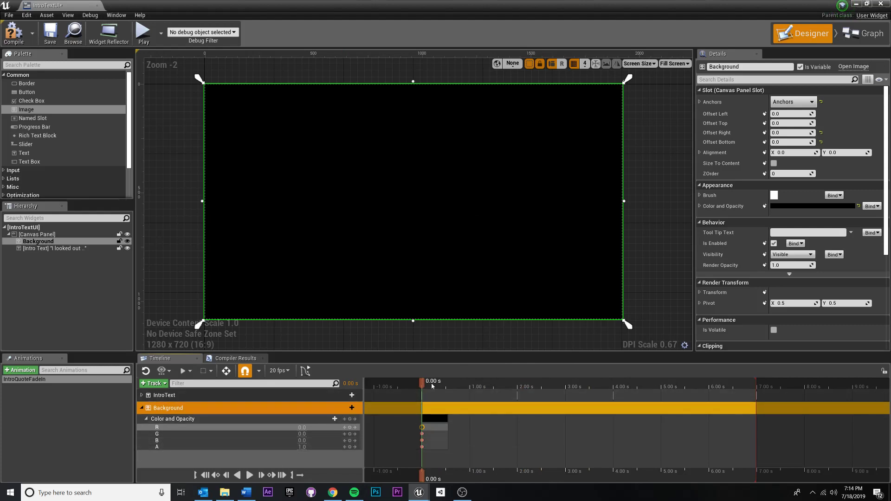
{"action": "left_click_drag", "start_coordinate": [422, 382], "coordinate": [765, 365]}
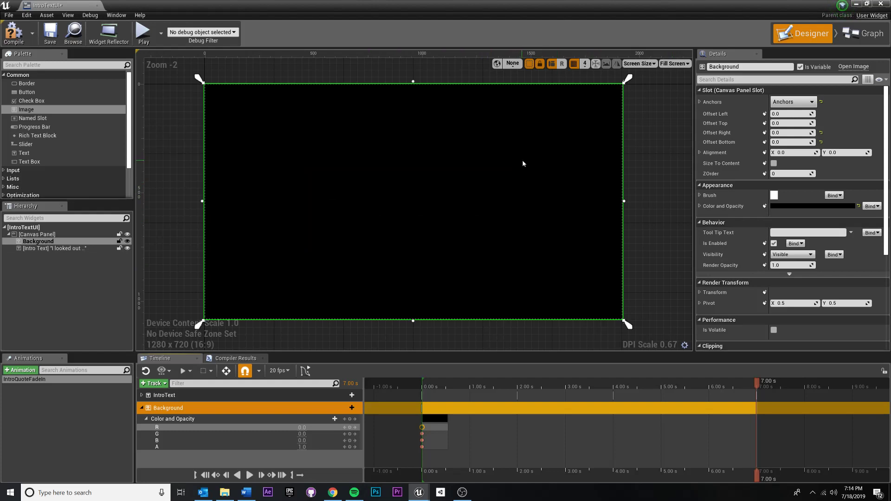
- Key the Background alpha at 1.0 at 7.00 s
{"action": "left_click_drag", "start_coordinate": [757, 388], "coordinate": [767, 361]}
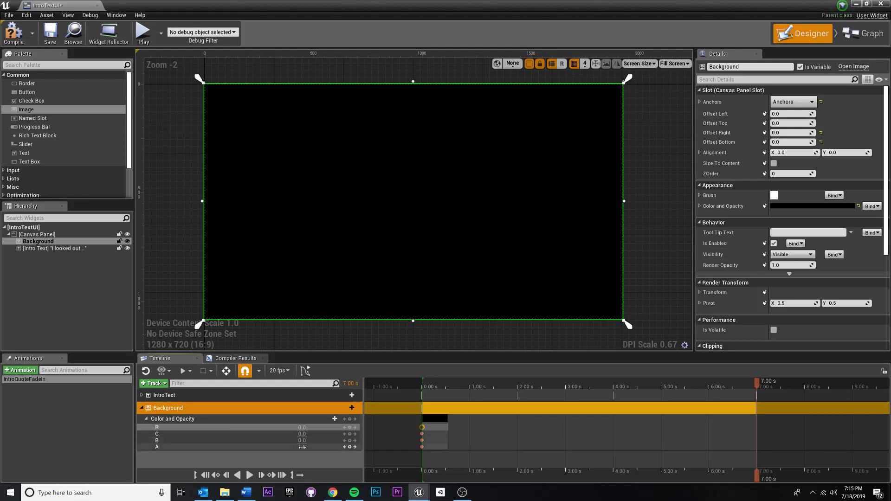
{"action": "type", "text": "1"}
{"action": "key", "text": "Return"}
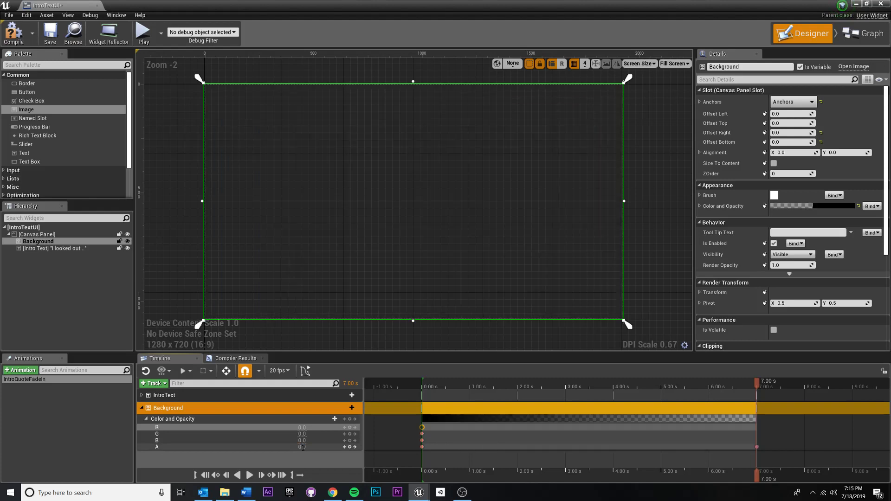
- Play the animation from the start and check the opacity at 0 s and 7 s
{"action": "key", "text": "Up"}
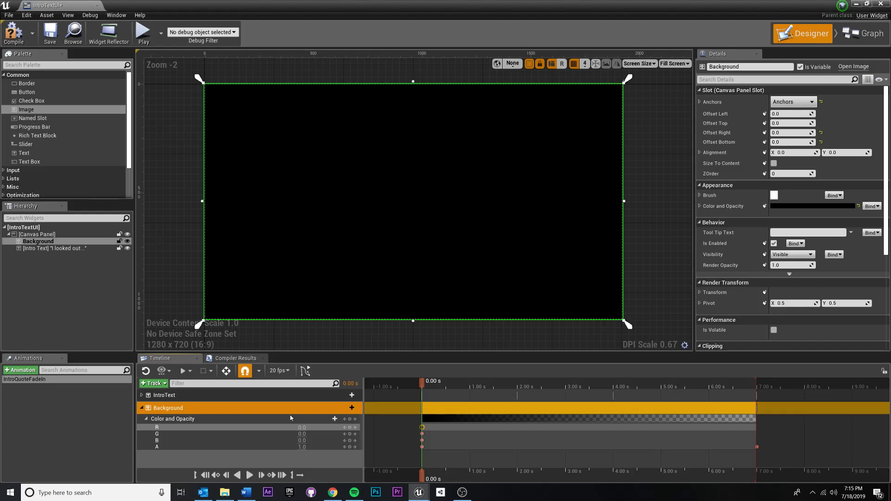
{"action": "key", "text": "space"}
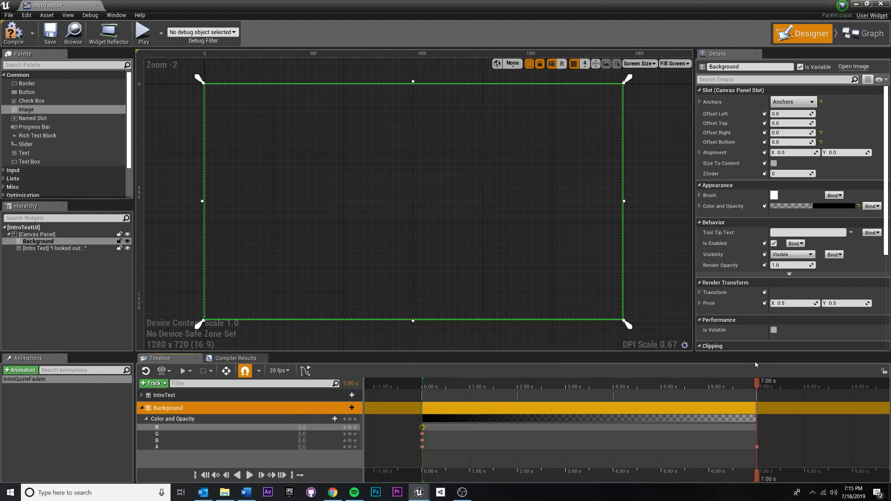
{"action": "left_click_drag", "start_coordinate": [741, 379], "coordinate": [421, 381]}
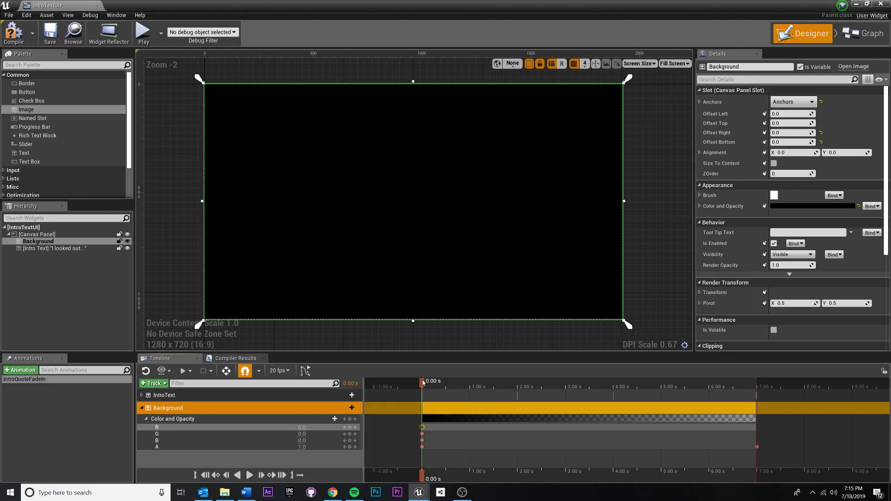
{"action": "left_click_drag", "start_coordinate": [424, 382], "coordinate": [756, 381]}
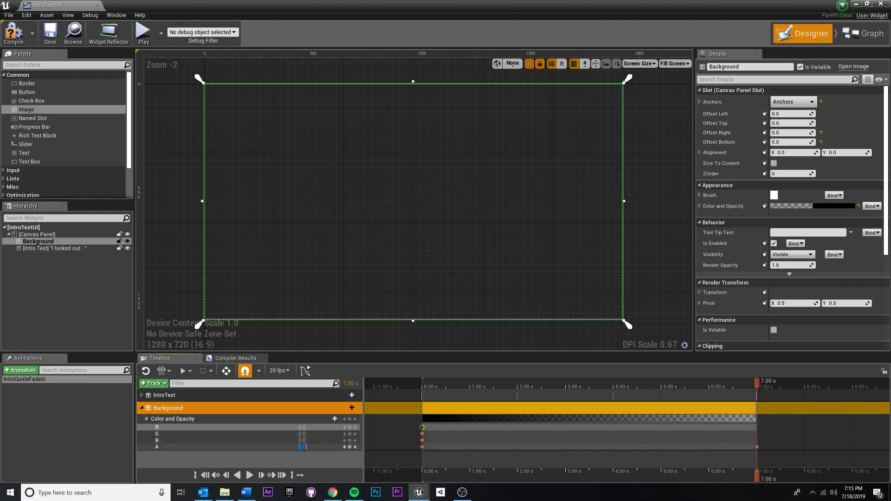
- Commit full opacity at 7 s and preview the text leading up to 7 s
{"action": "key", "text": "Return"}
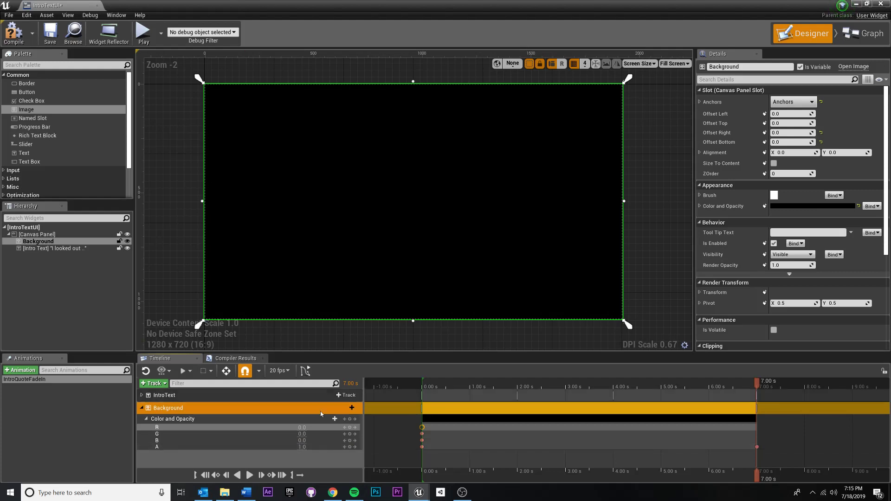
{"action": "left_click_drag", "start_coordinate": [754, 383], "coordinate": [743, 386]}
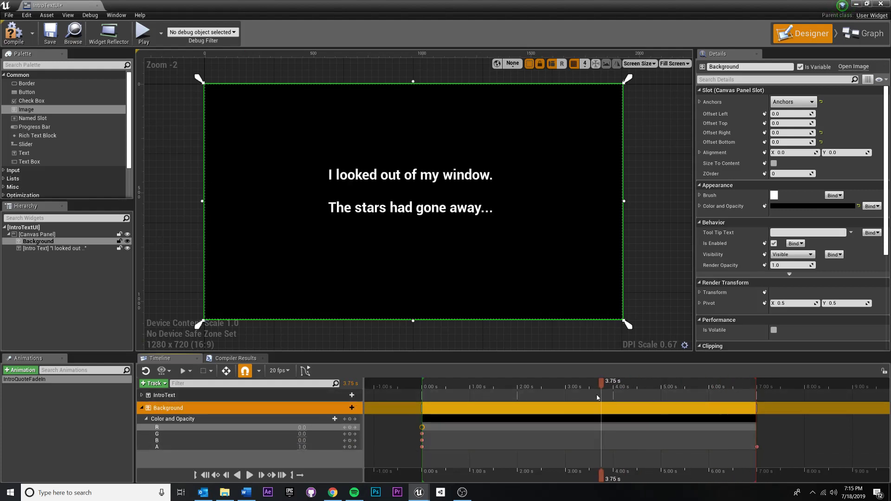
{"action": "left_click_drag", "start_coordinate": [600, 388], "coordinate": [697, 380]}
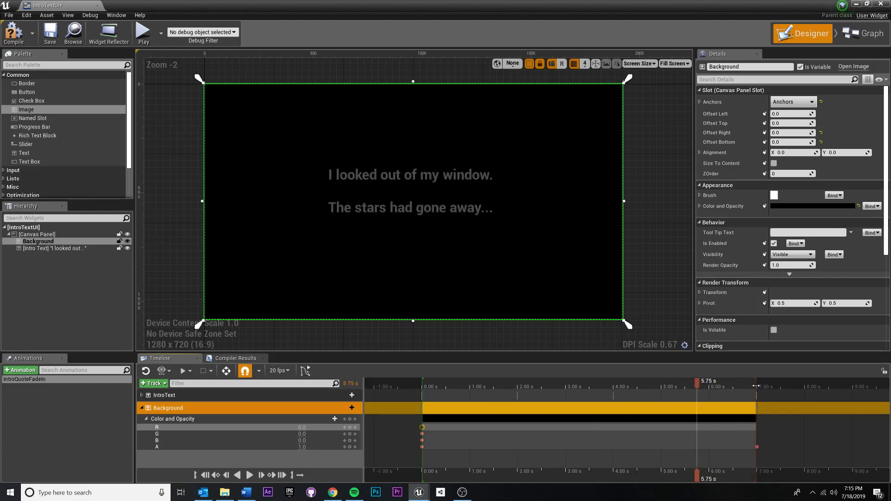
- Extend the animation end to 8 s and key Background alpha 0 at 8.00 s
{"action": "left_click_drag", "start_coordinate": [756, 386], "coordinate": [796, 389]}
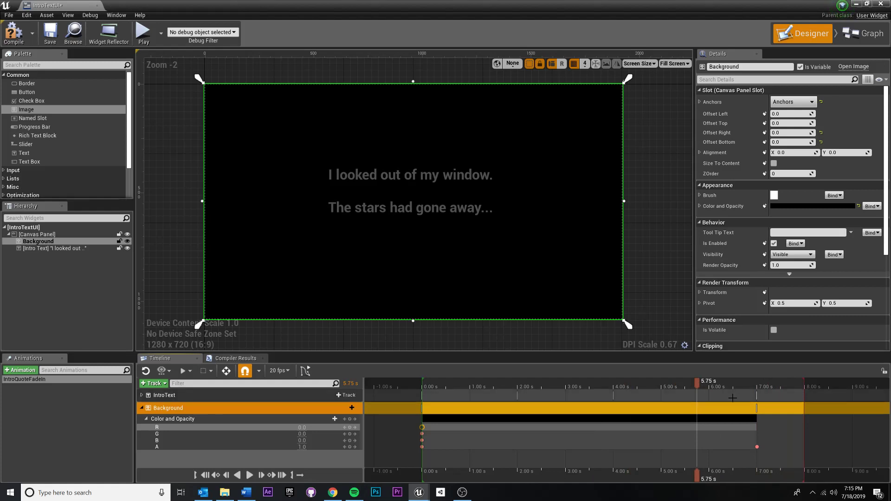
{"action": "left_click", "coordinate": [757, 446]}
{"action": "left_click_drag", "start_coordinate": [699, 384], "coordinate": [804, 395]}
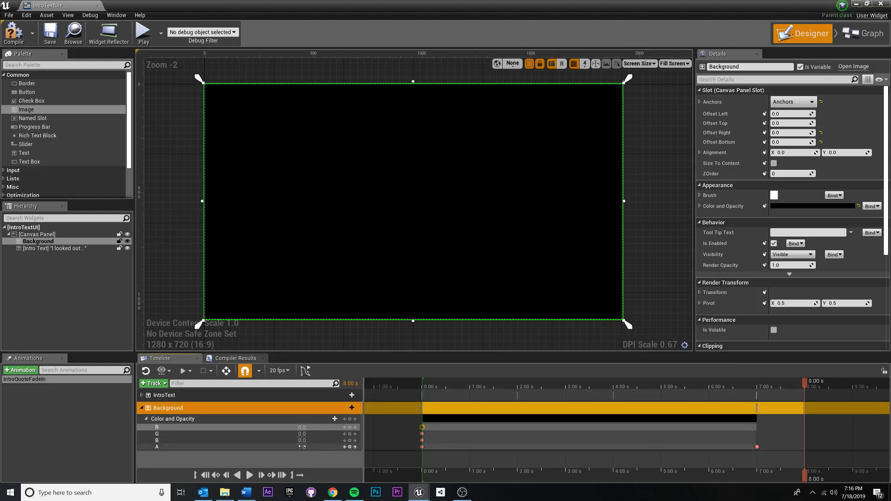
{"action": "key", "text": "Return"}
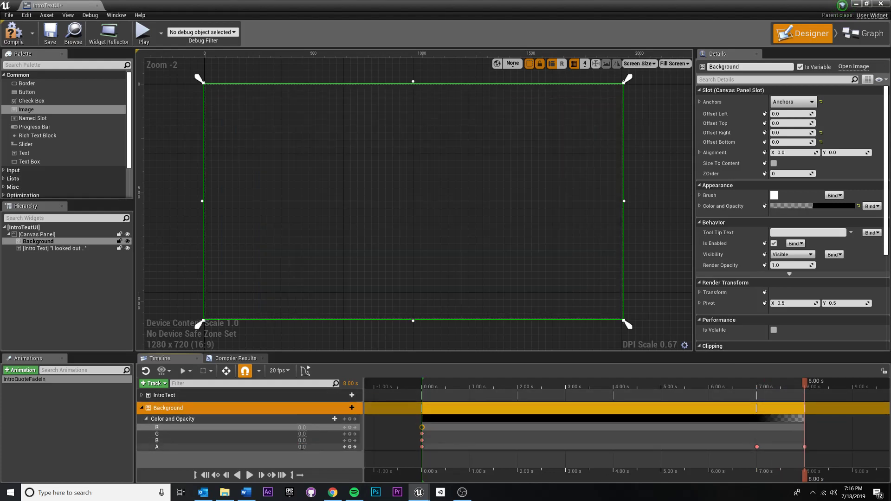
- Scrub and play the animation to check the background fading out between 7 and 8 s
{"action": "left_click_drag", "start_coordinate": [771, 381], "coordinate": [658, 374]}
{"action": "key", "text": "space"}
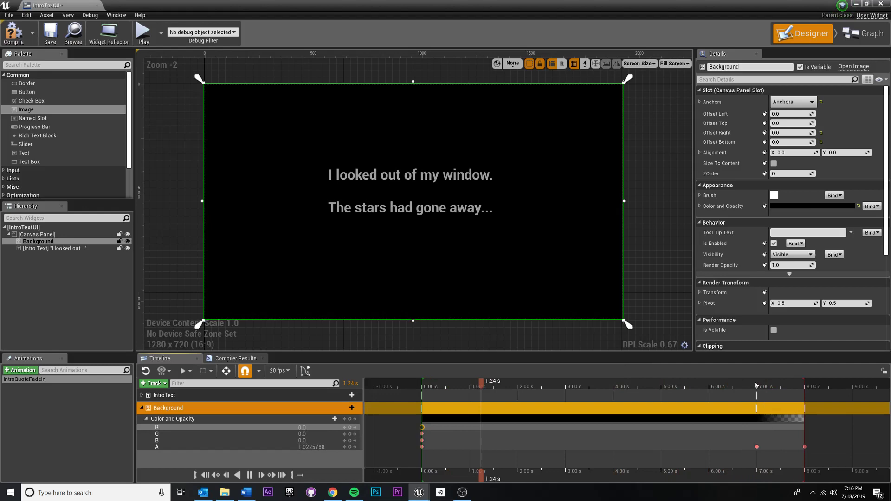
{"action": "left_click_drag", "start_coordinate": [745, 386], "coordinate": [561, 387]}
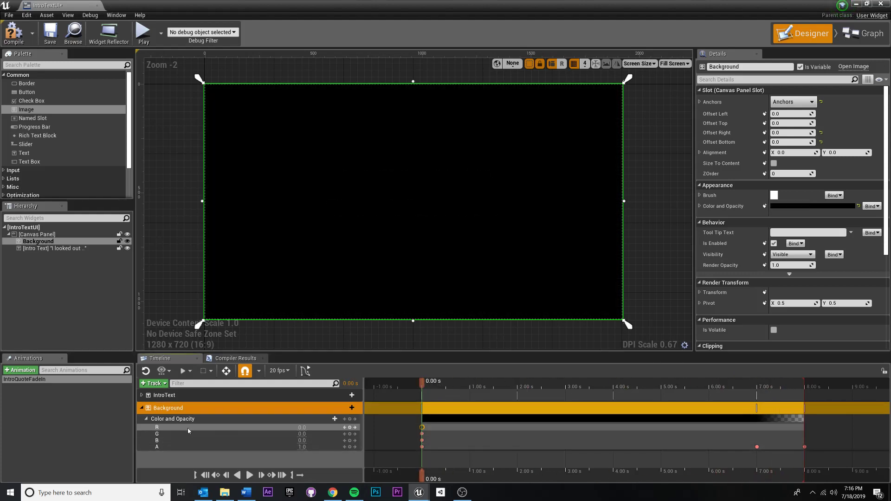
{"action": "key", "text": "space"}
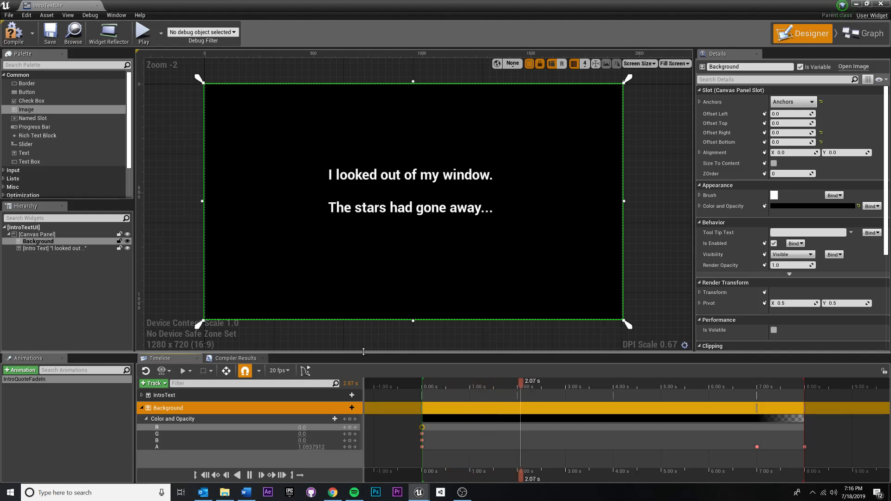
- Expand the IntroText color keys beside Background's, then scrub and replay both fades
{"action": "left_click", "coordinate": [141, 395]}
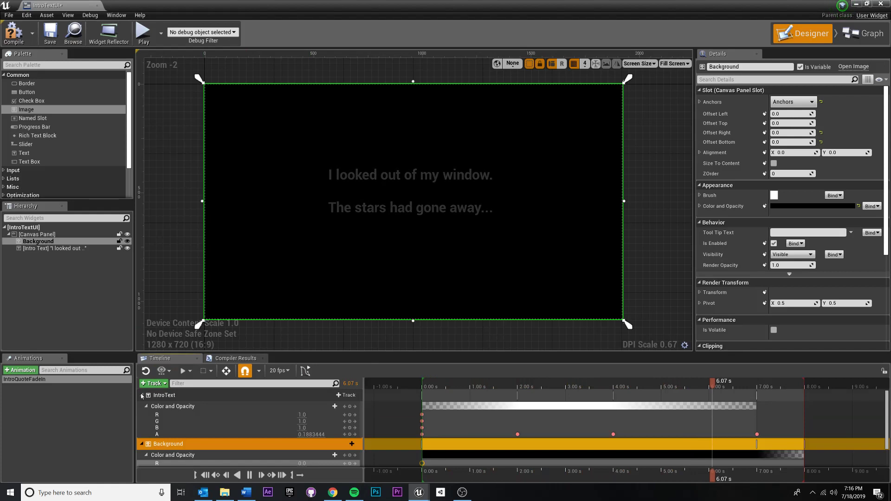
{"action": "scroll", "coordinate": [750, 424], "scroll_direction": "down", "scroll_amount": 2}
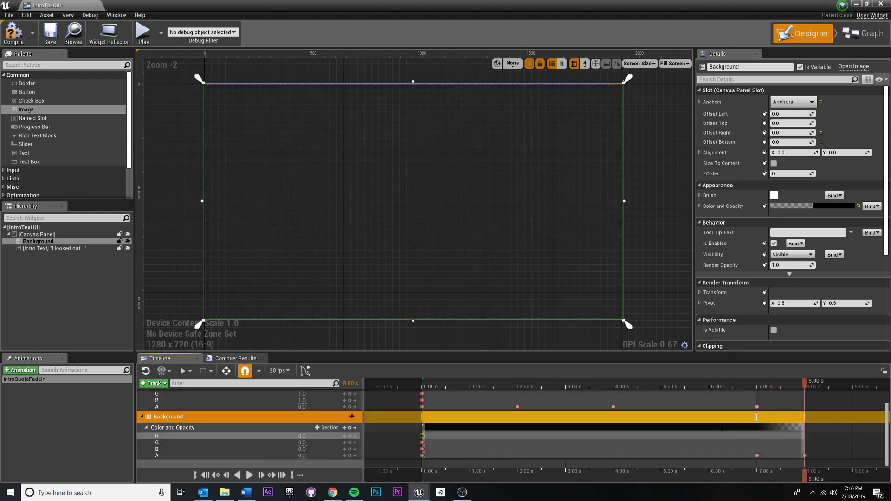
{"action": "left_click_drag", "start_coordinate": [806, 389], "coordinate": [591, 403]}
{"action": "left_click_drag", "start_coordinate": [530, 403], "coordinate": [679, 387]}
{"action": "key", "text": "space"}
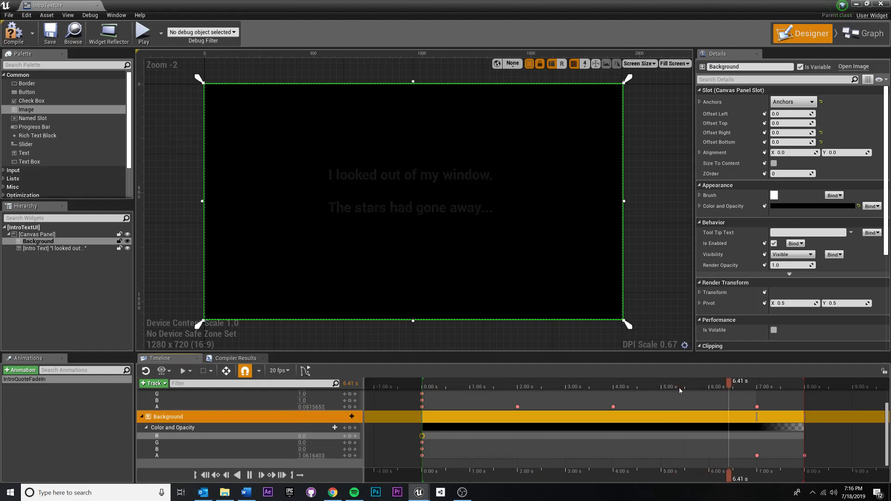